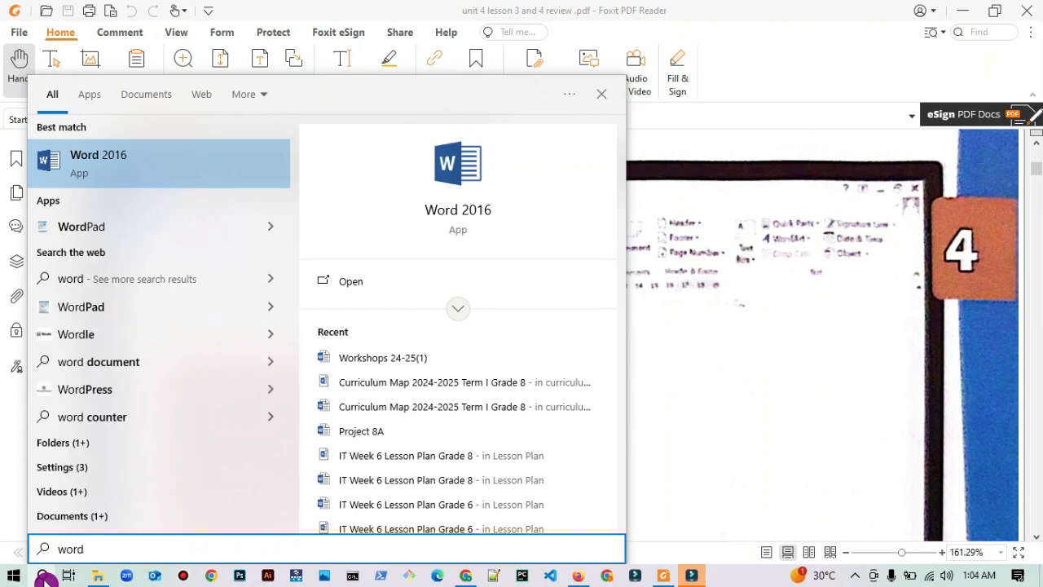
# Step: Open Word with a blank document and insert a table with four columns and three rows
pyautogui.press('Return')
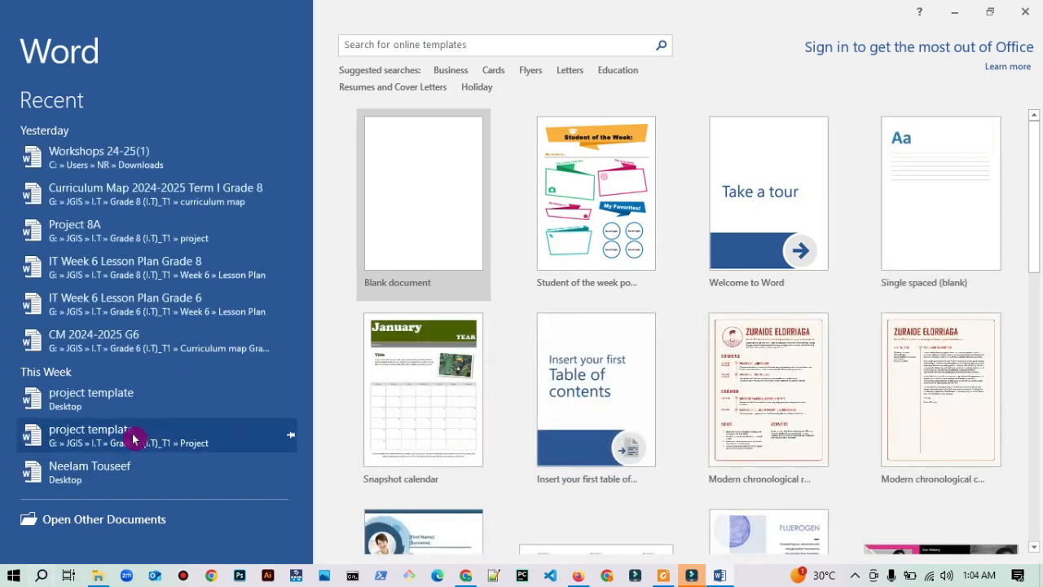
pyautogui.click(415, 211)
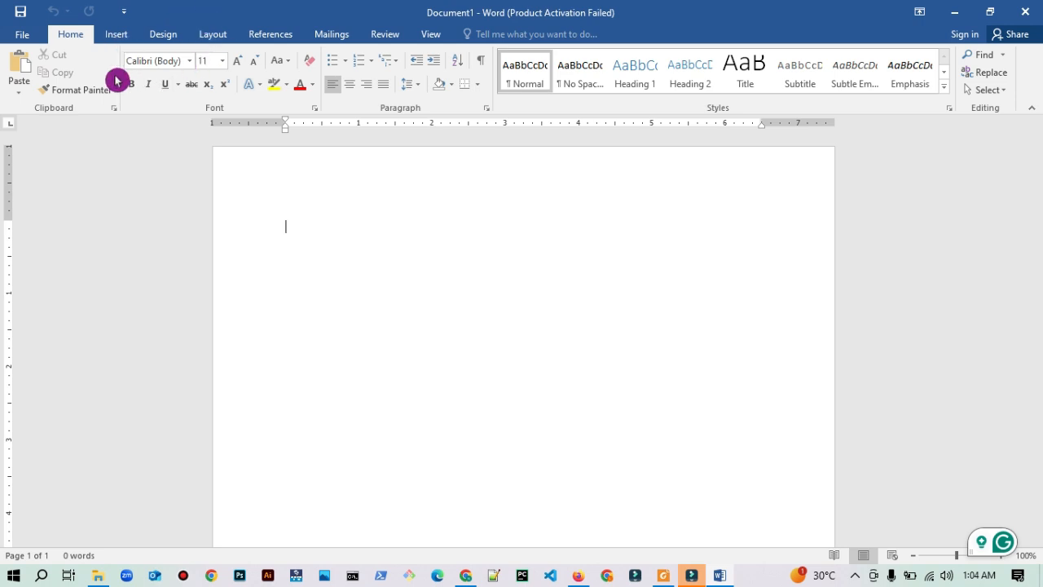
pyautogui.click(118, 34)
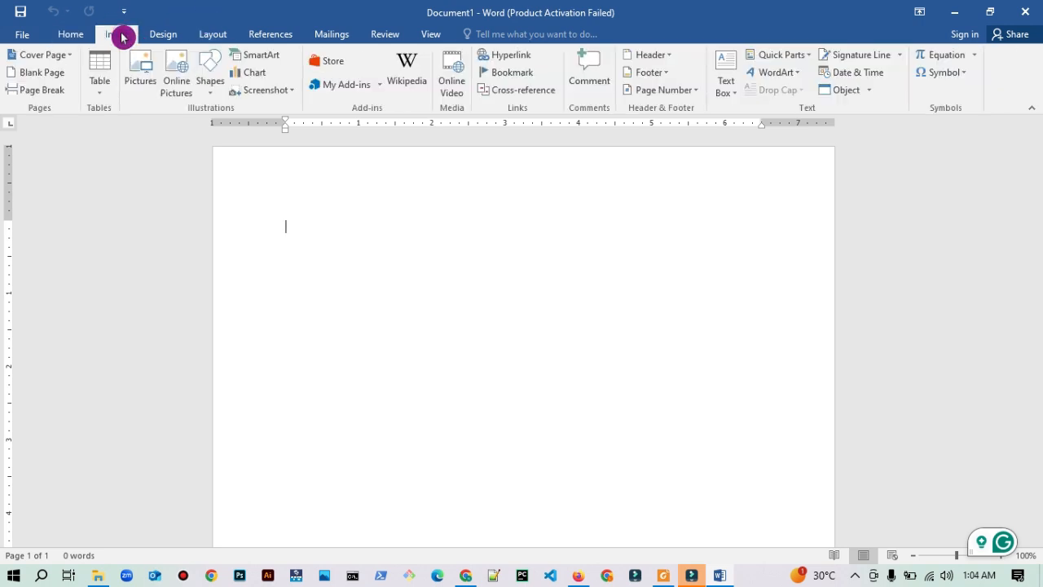
pyautogui.click(100, 94)
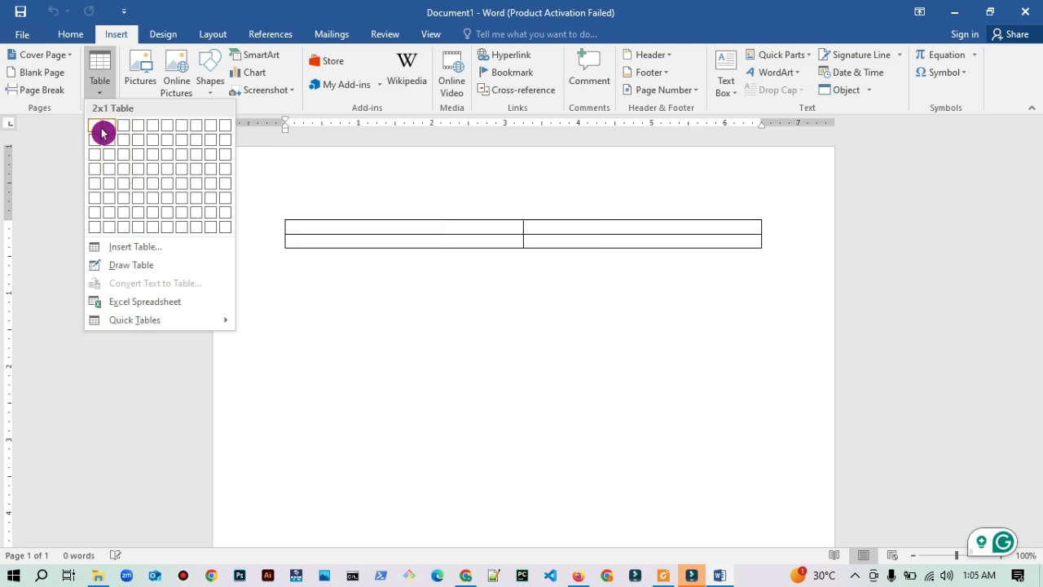
pyautogui.click(137, 160)
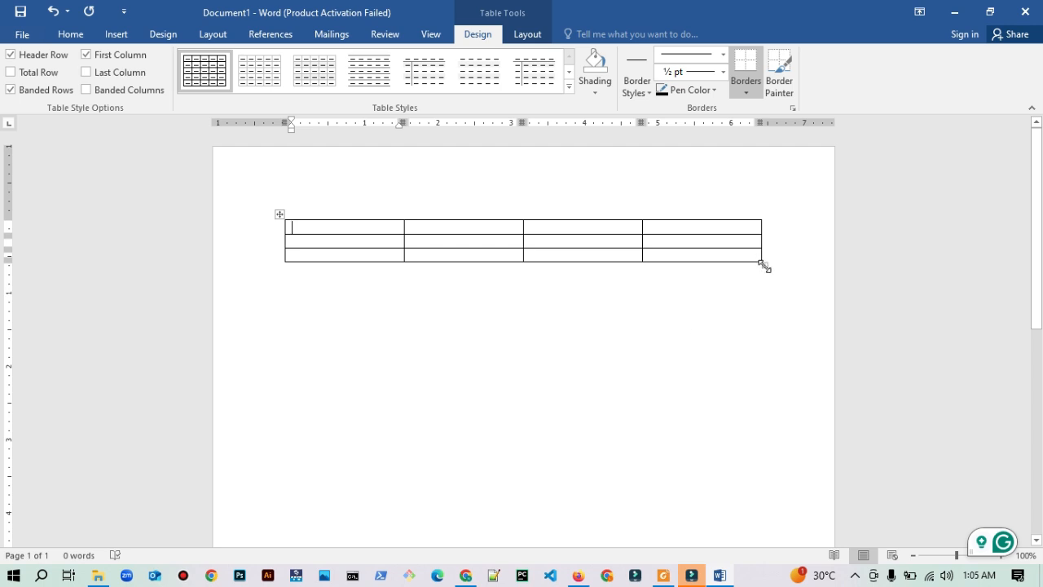
# Step: Resize the table to about 6 inches wide and 3.2 inches tall
pyautogui.moveTo(764, 266); pyautogui.dragTo(723, 469)
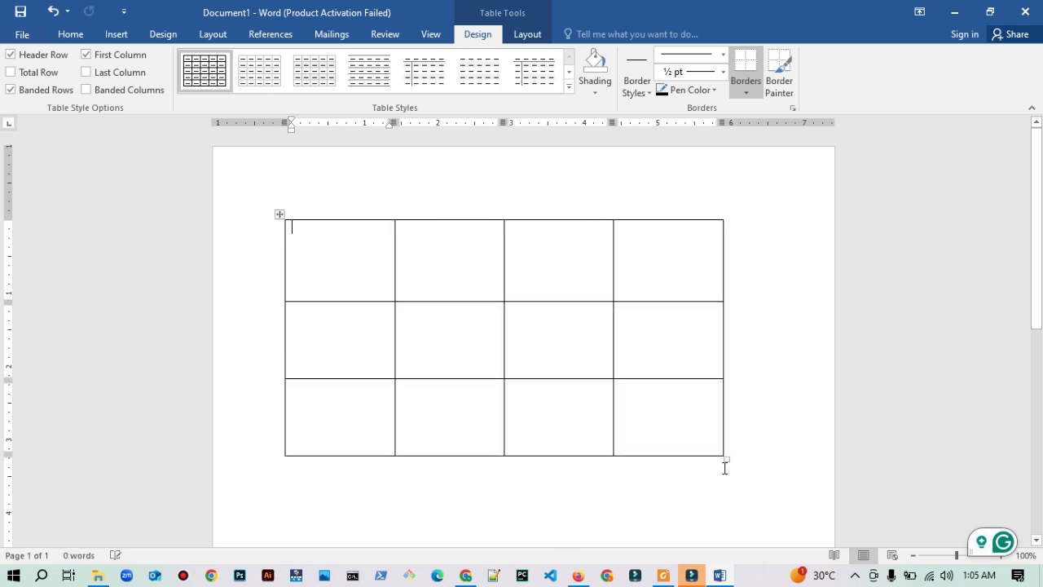
pyautogui.click(742, 447)
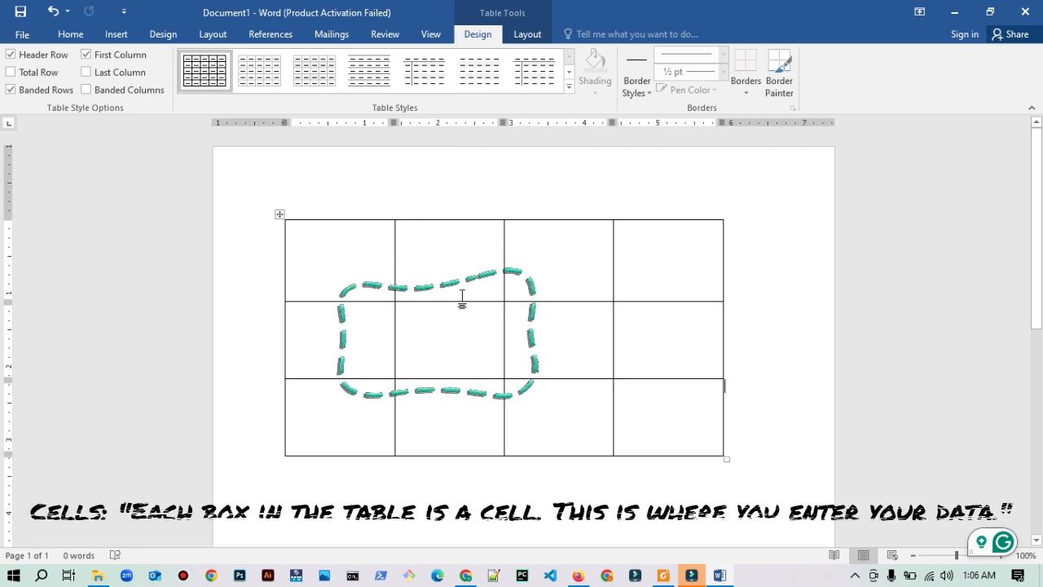
# Step: Enter a sample first name in the second cell of the table's second row
pyautogui.click(426, 347)
pyautogui.write('Ne')
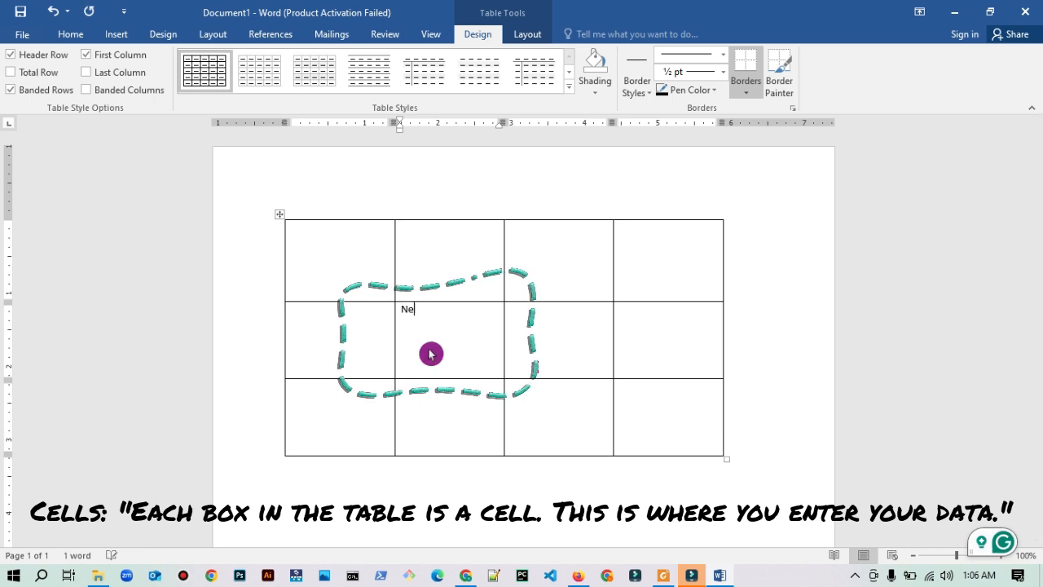
pyautogui.write('elam')
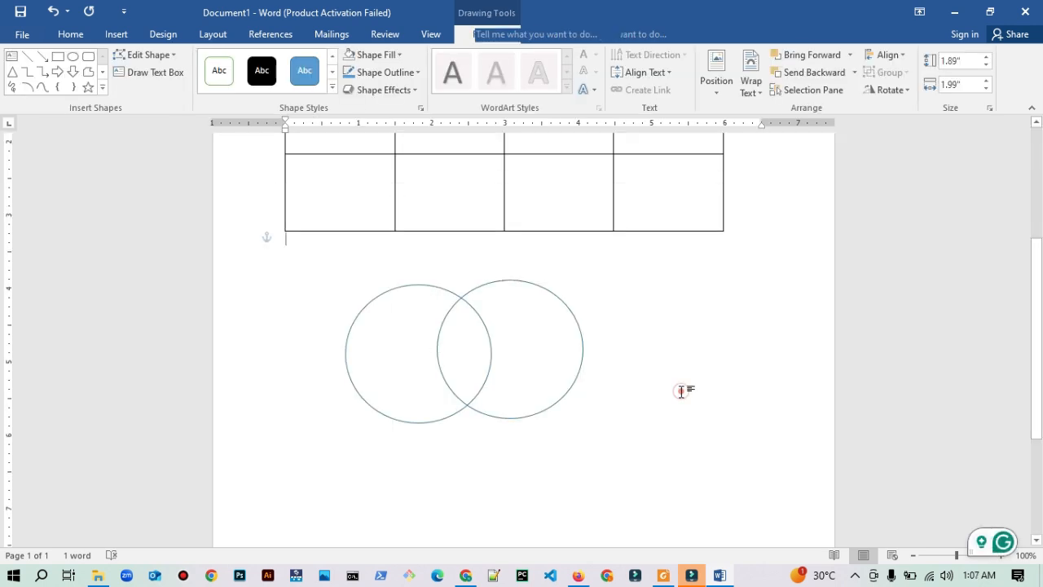
pyautogui.click(679, 388)
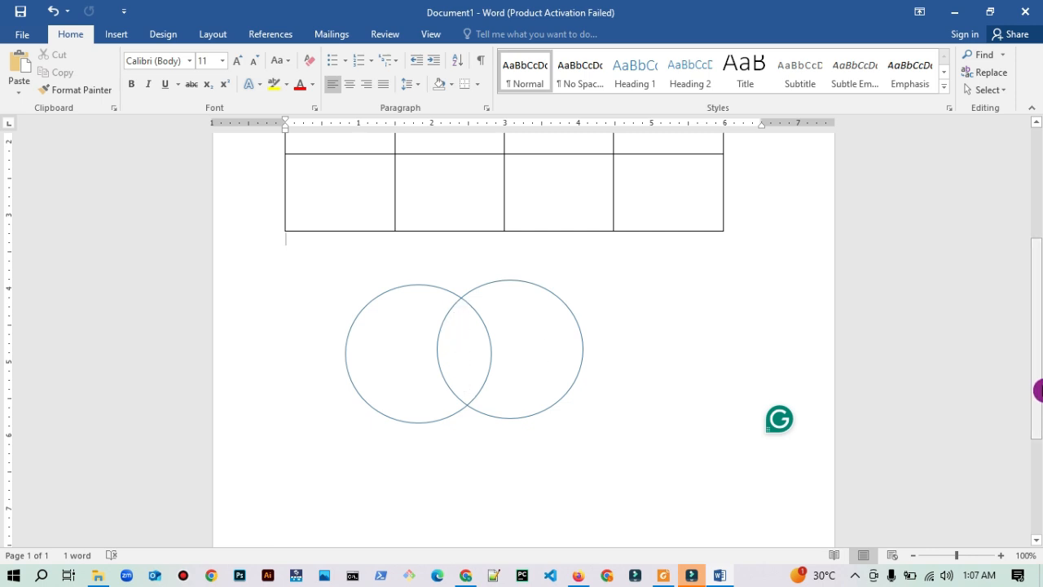
# Step: Fill the first three cells of the table's first row with the headers "Name", "Age" and "grades"
pyautogui.moveTo(1038, 386); pyautogui.dragTo(1034, 286)
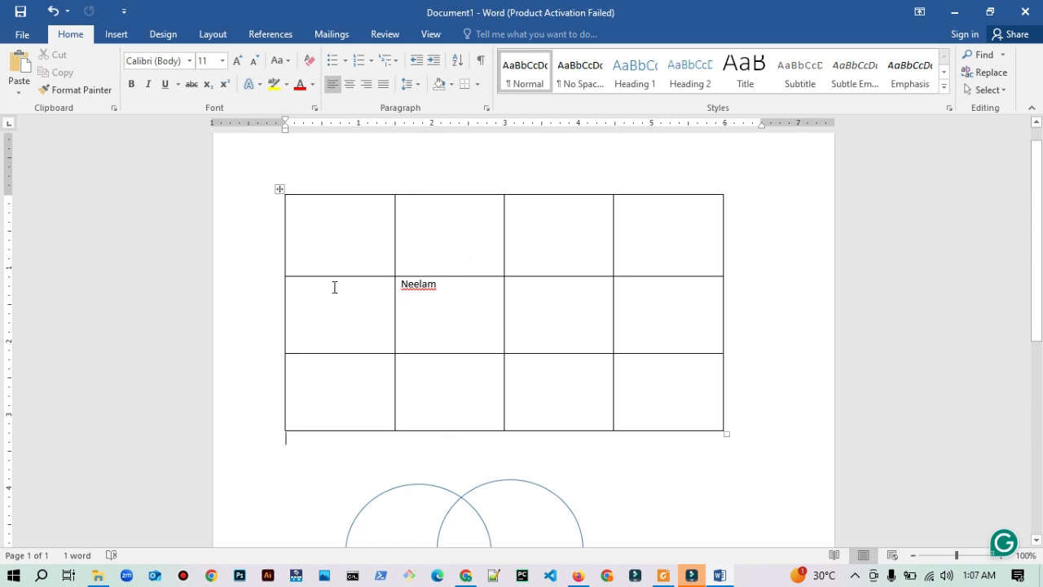
pyautogui.click(323, 234)
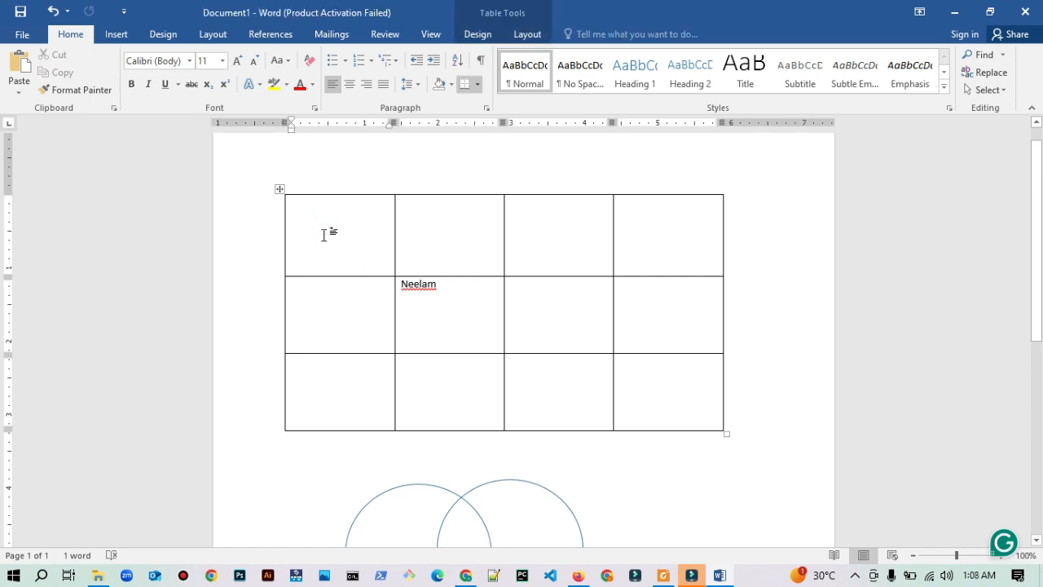
pyautogui.write('Name')
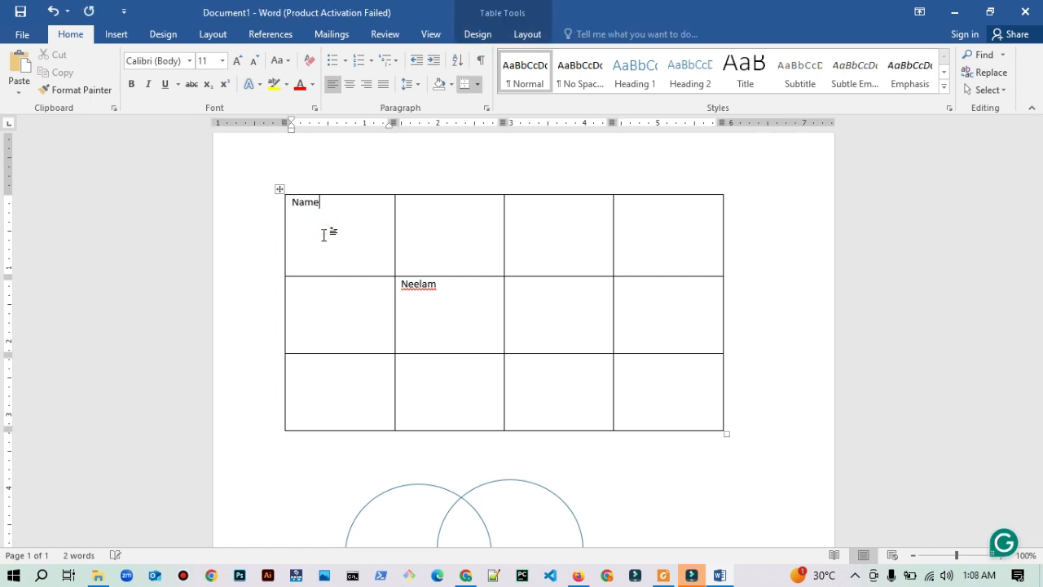
pyautogui.press('Tab')
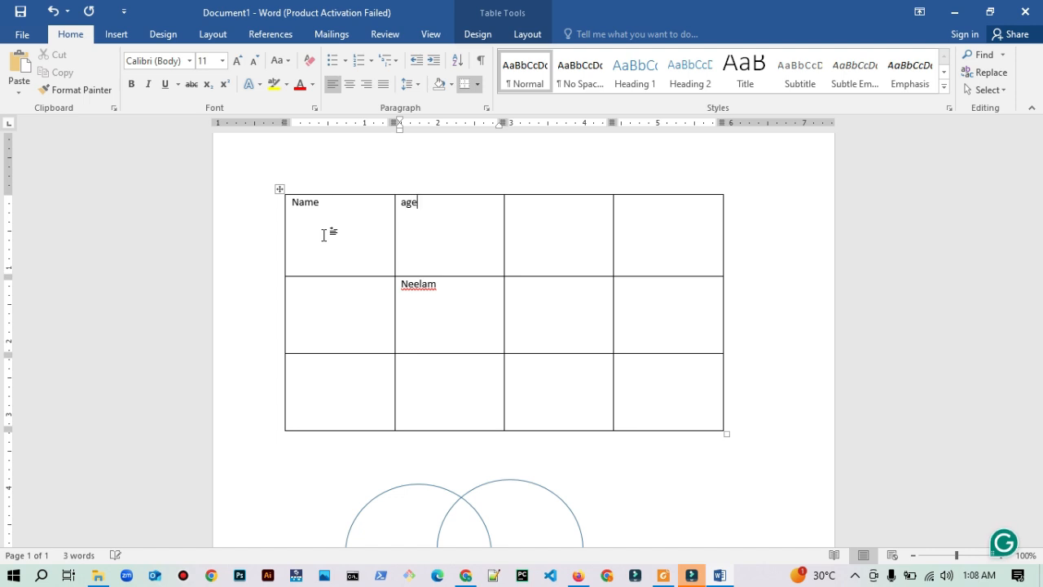
pyautogui.press('Tab')
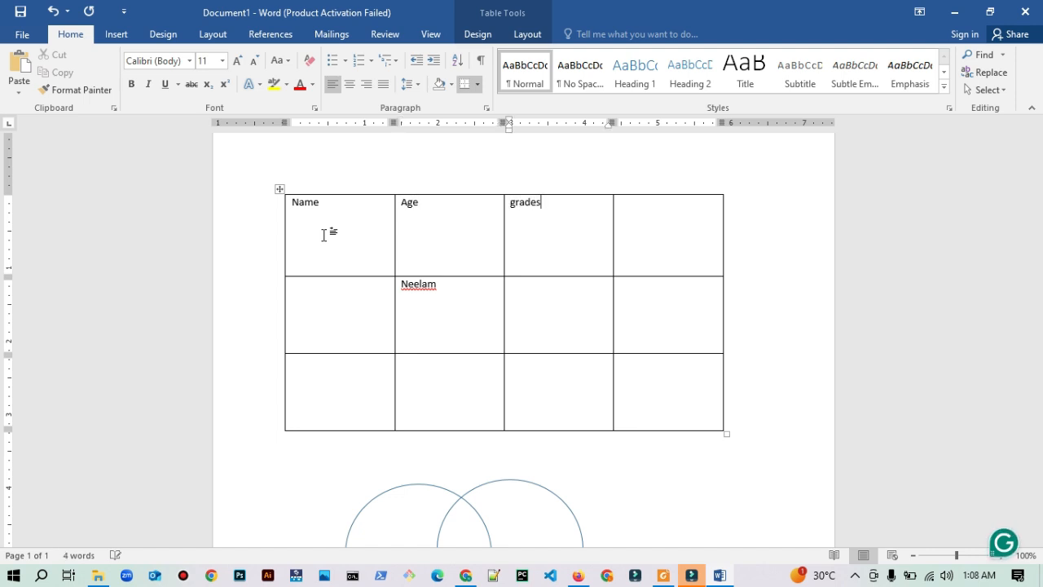
# Step: Delete the sample name from the second cell of the second row
pyautogui.click(459, 293)
pyautogui.press('BackSpace')
pyautogui.press('BackSpace')
pyautogui.press('BackSpace')
pyautogui.press('BackSpace')
pyautogui.press('BackSpace')
pyautogui.press('BackSpace')
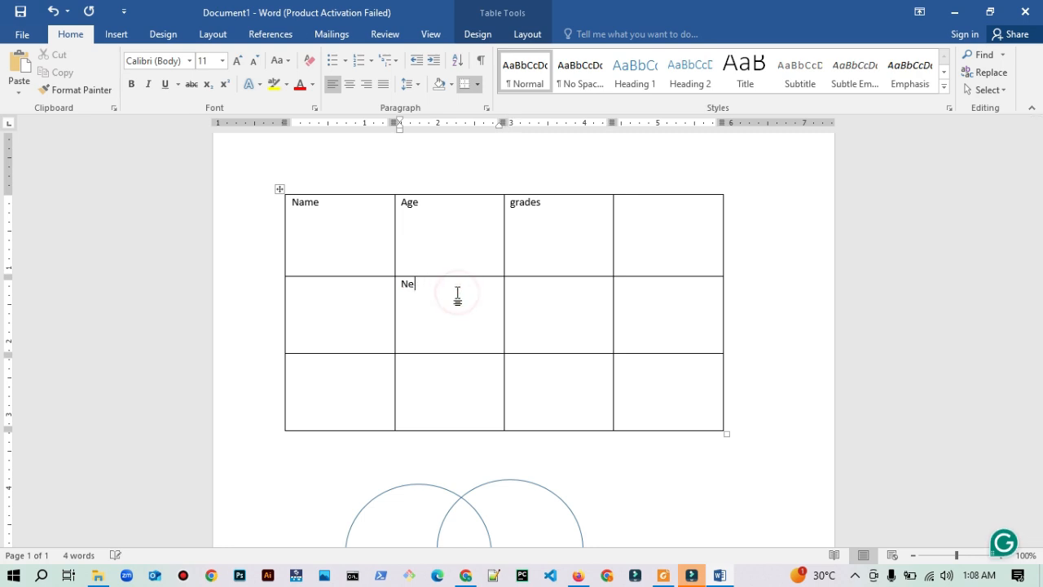
# Step: Reduce the height of the table's header row to about 0.49 inches
pyautogui.click(750, 277)
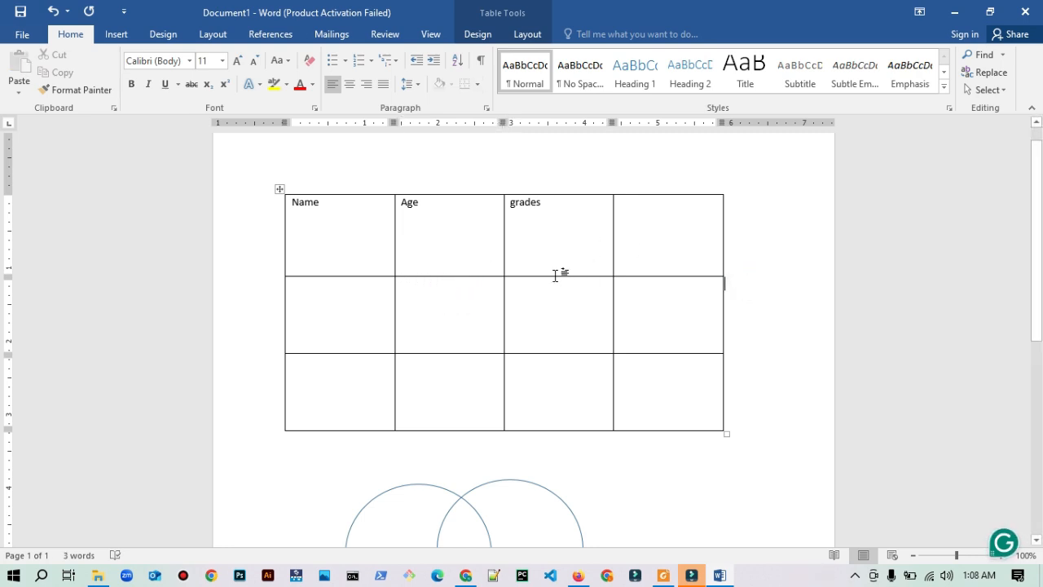
pyautogui.moveTo(555, 278); pyautogui.dragTo(553, 231)
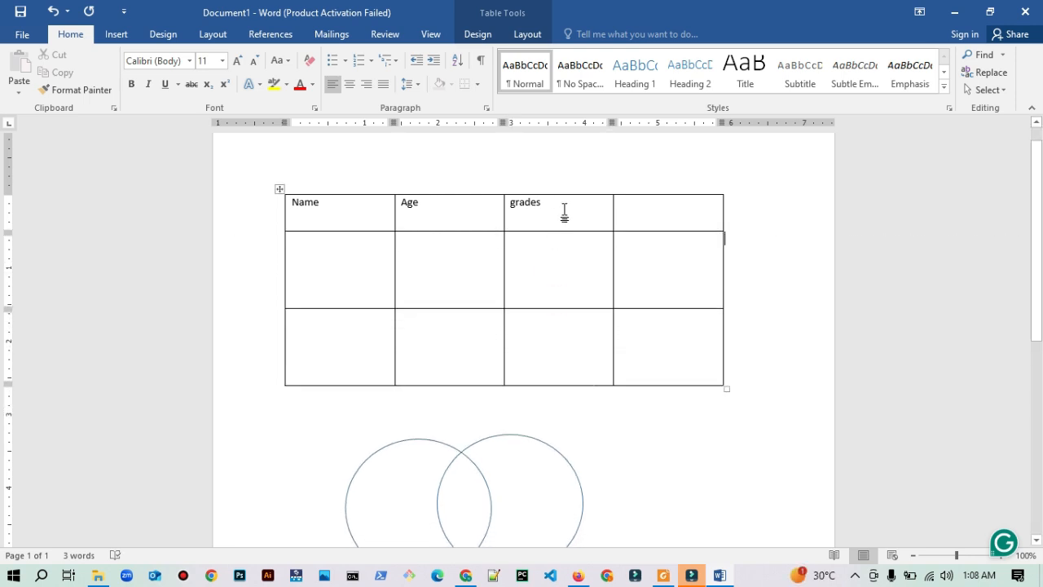
# Step: Format the Name, Age and grades headers in the Bahnschrift font at size 22
pyautogui.click(563, 210)
pyautogui.hotkey('ctrl', 'a')
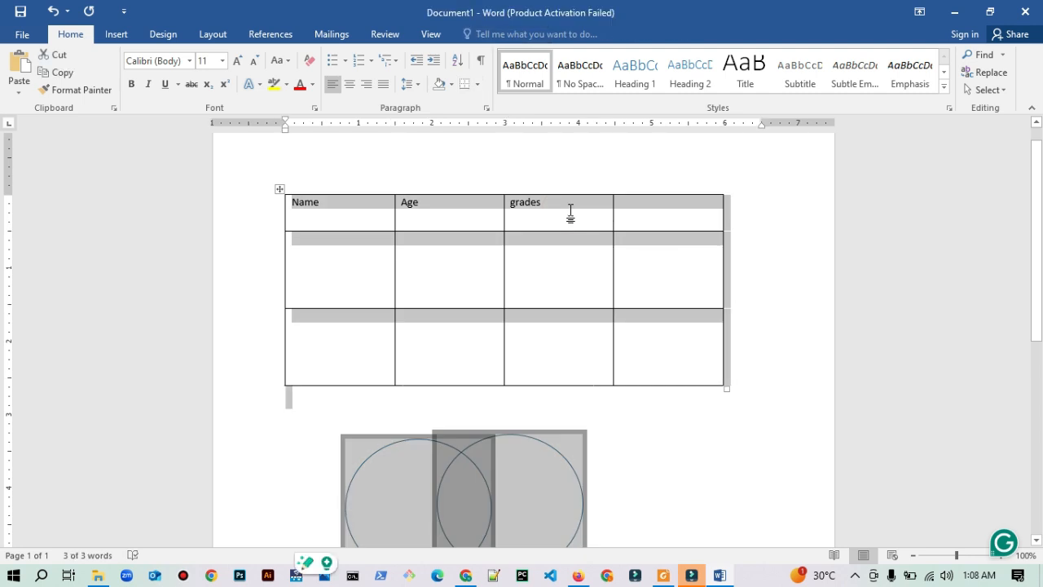
pyautogui.click(635, 280)
pyautogui.moveTo(556, 211); pyautogui.dragTo(359, 210)
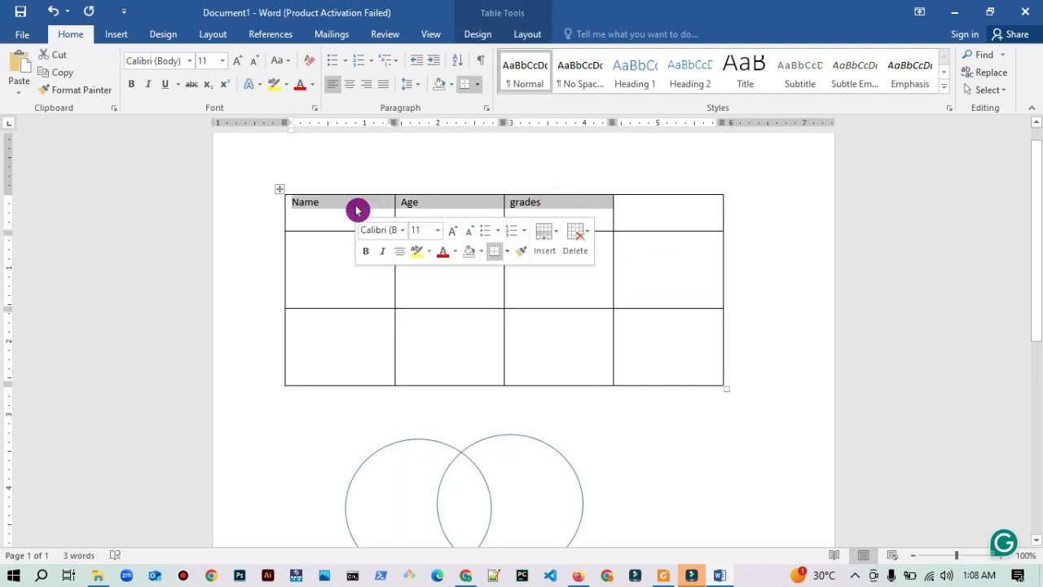
pyautogui.click(237, 66)
pyautogui.click(237, 67)
pyautogui.click(237, 67)
pyautogui.click(237, 66)
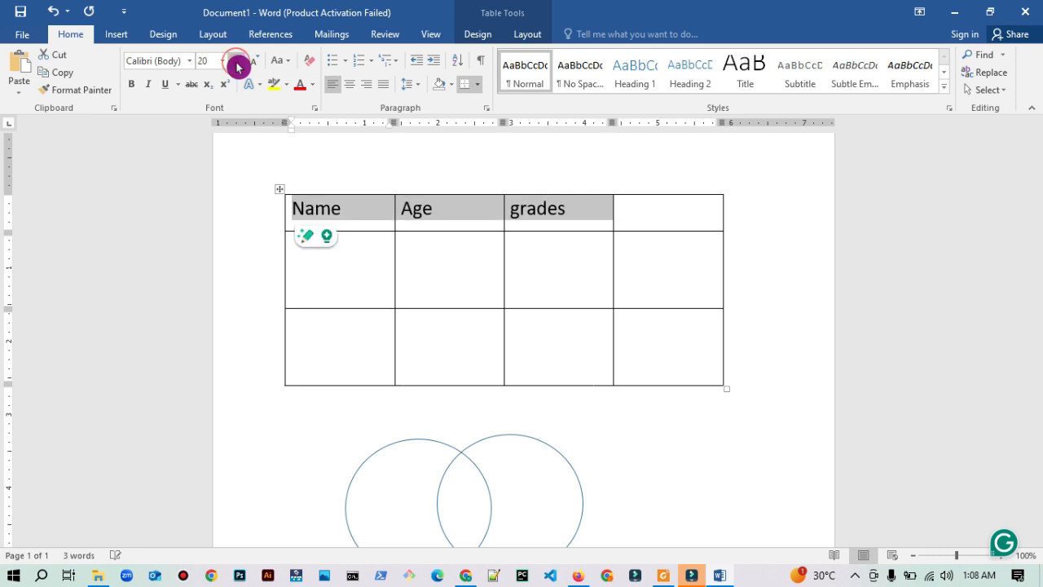
pyautogui.click(237, 66)
pyautogui.click(237, 67)
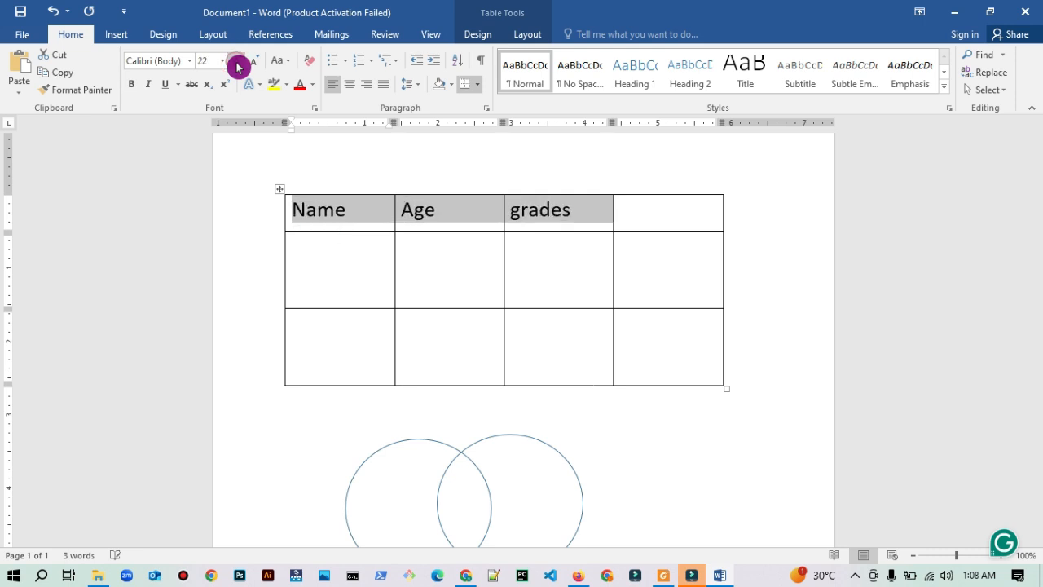
pyautogui.click(193, 67)
pyautogui.click(193, 67)
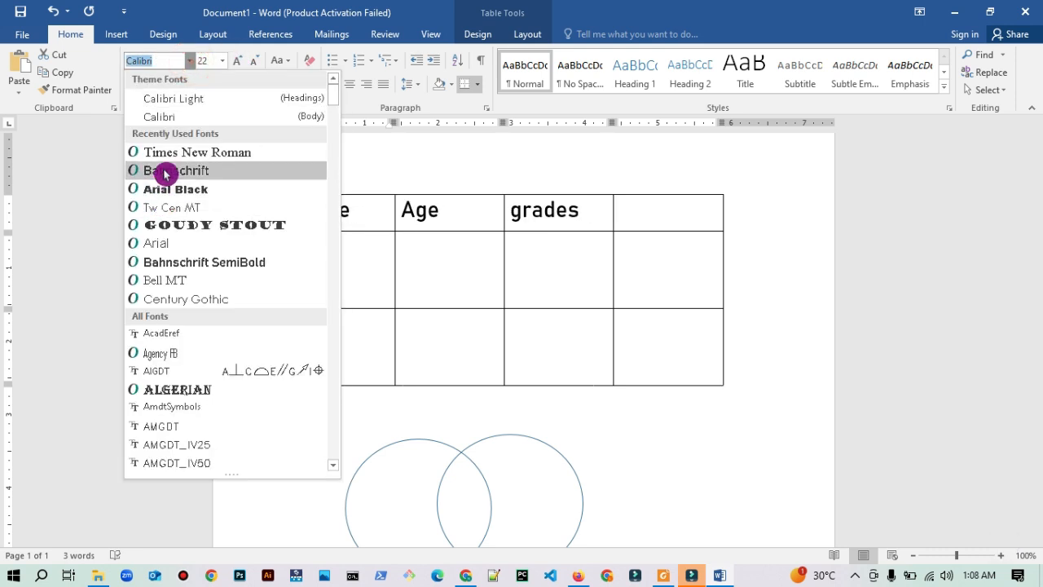
pyautogui.click(163, 173)
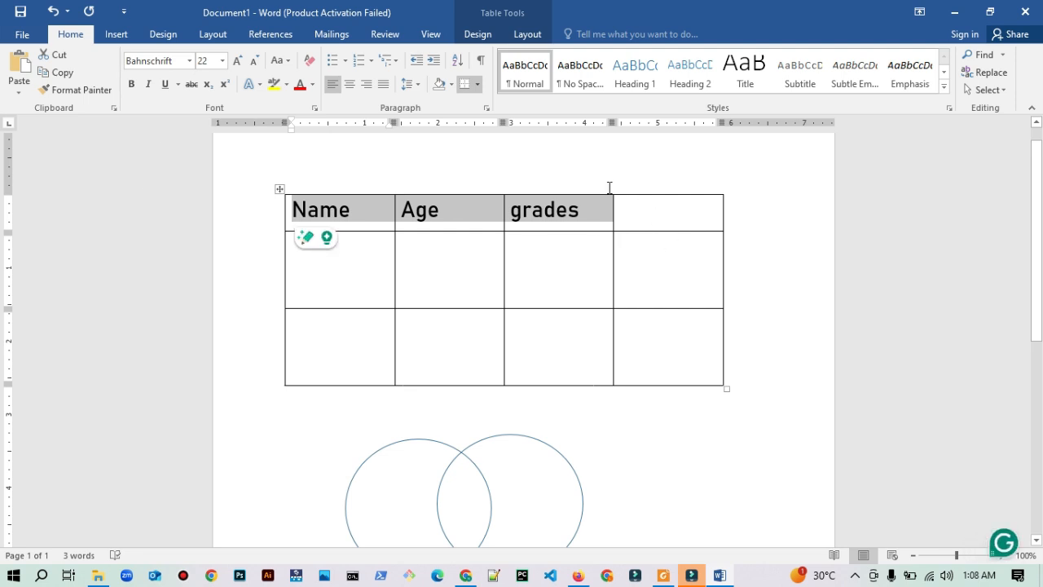
# Step: Apply the blue grid table style with a solid header row and light blue banded rows to the table
pyautogui.click(528, 36)
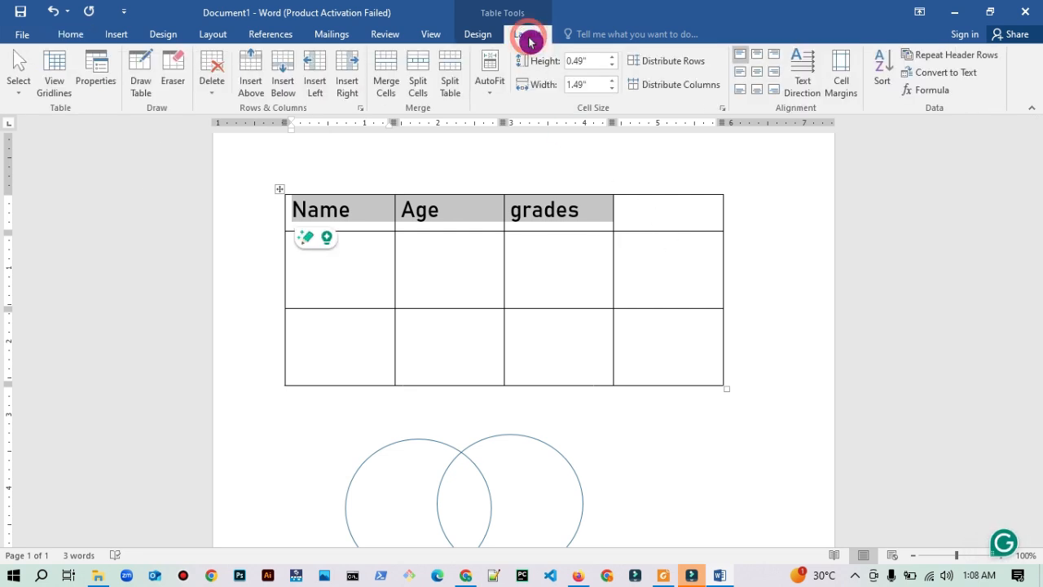
pyautogui.click(491, 37)
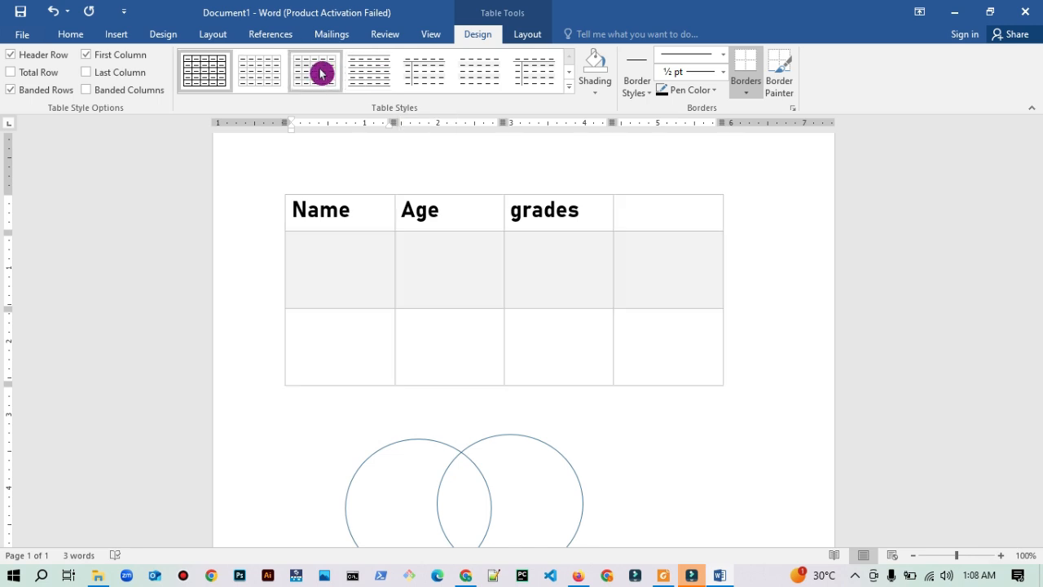
pyautogui.click(570, 93)
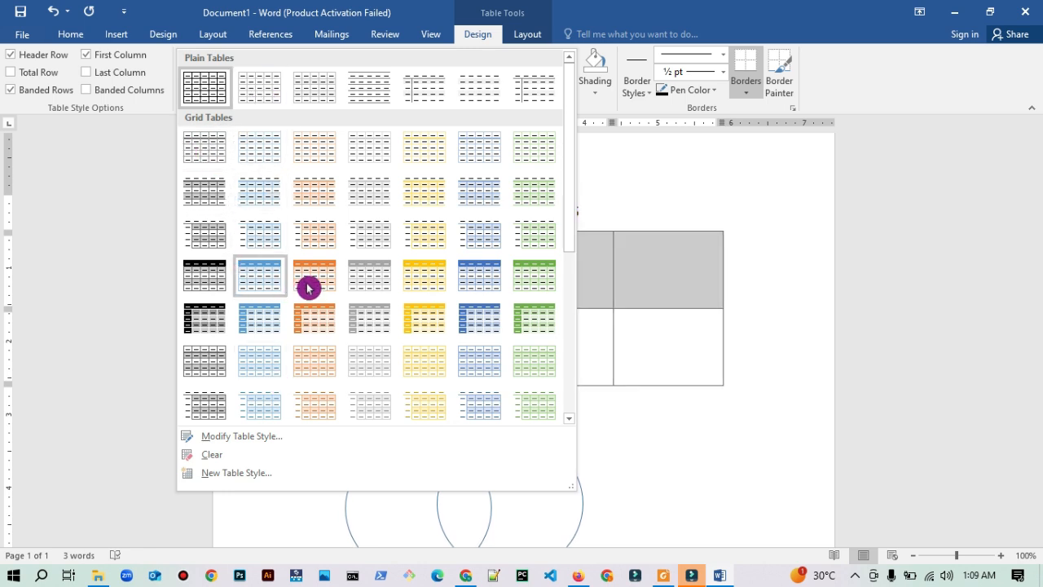
pyautogui.click(263, 282)
pyautogui.click(767, 355)
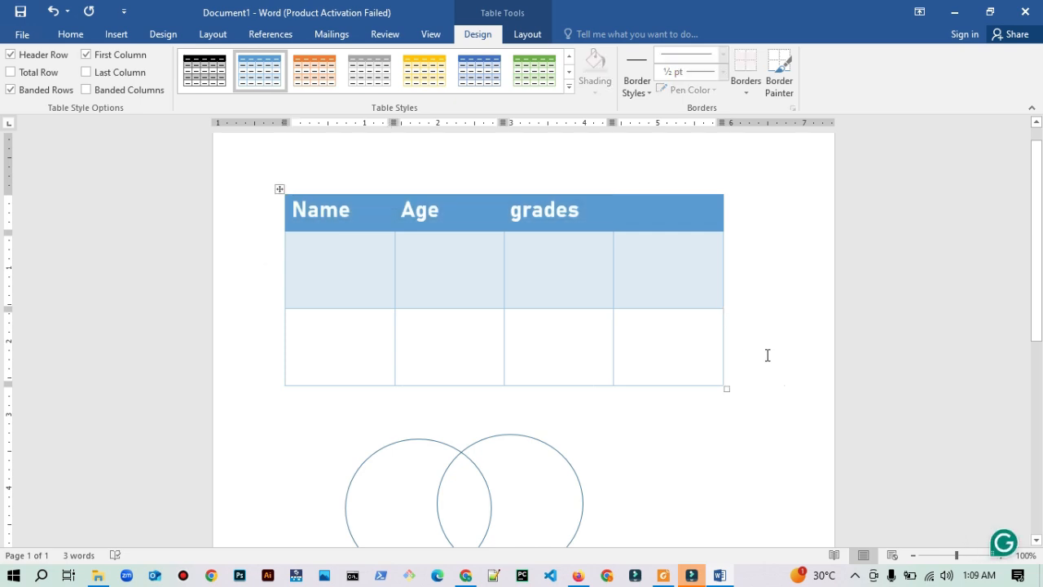
# Step: Switch to the lesson PDF in Foxit PDF Reader and examine its pages on rows, columns, cells and table insertion options
pyautogui.click(954, 12)
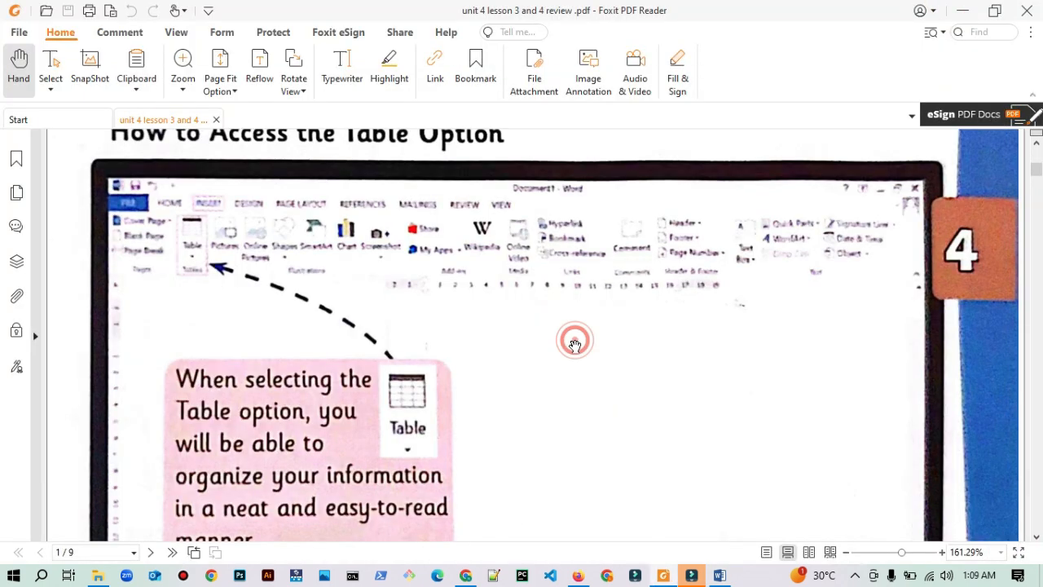
pyautogui.scroll(-5, 575, 346)
pyautogui.scroll(-10, 575, 346)
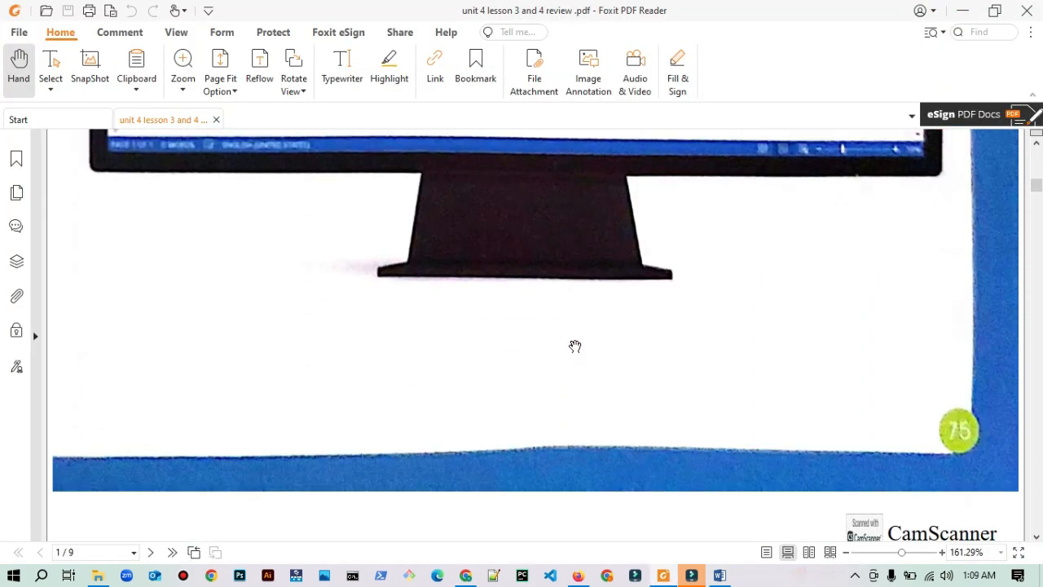
pyautogui.scroll(-8, 575, 345)
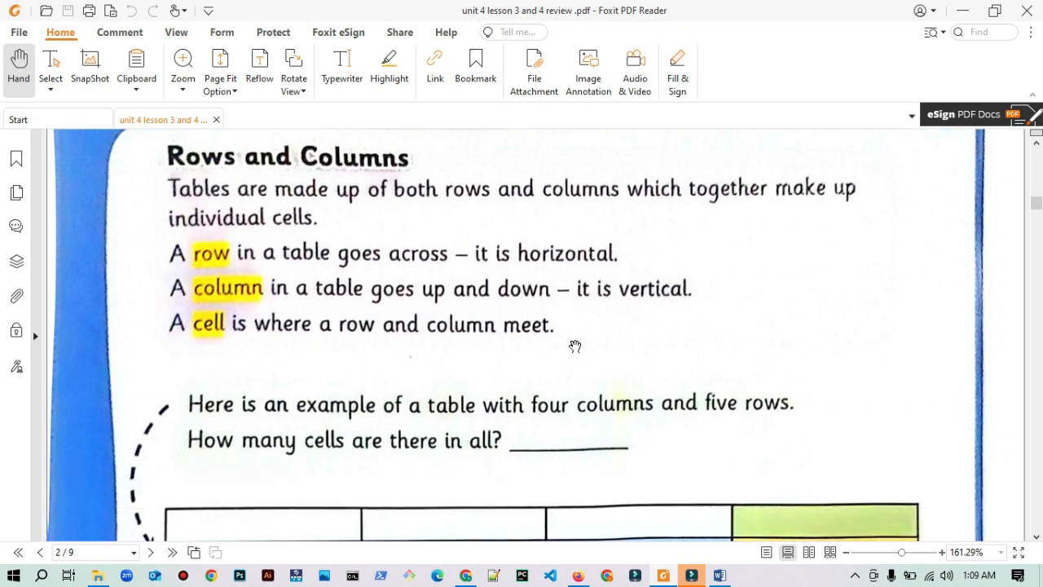
pyautogui.scroll(-1, 575, 345)
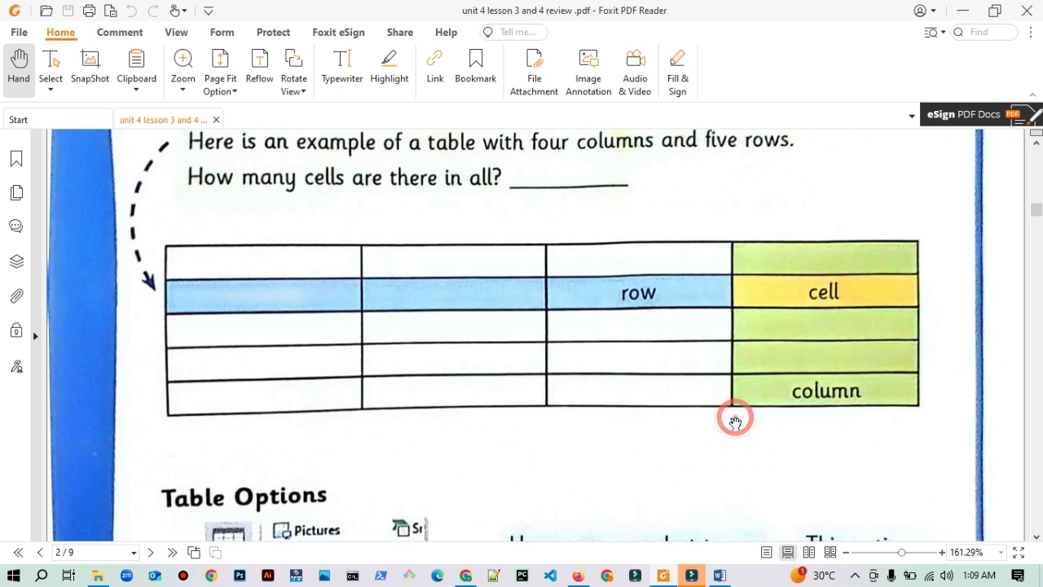
pyautogui.scroll(-5, 735, 422)
pyautogui.scroll(-3, 735, 422)
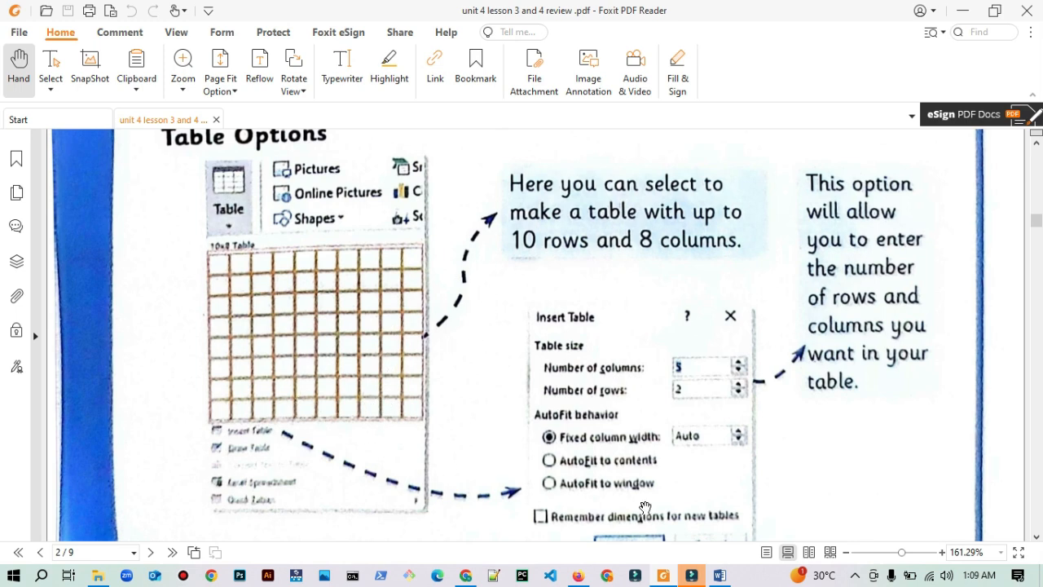
pyautogui.scroll(-1, 645, 508)
pyautogui.scroll(-20, 644, 508)
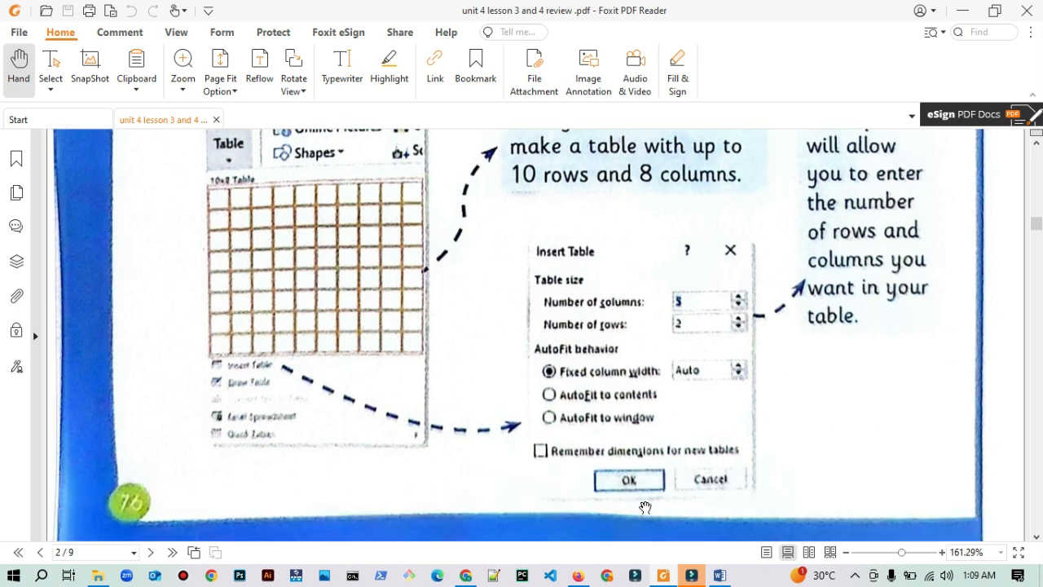
pyautogui.scroll(-2, 644, 508)
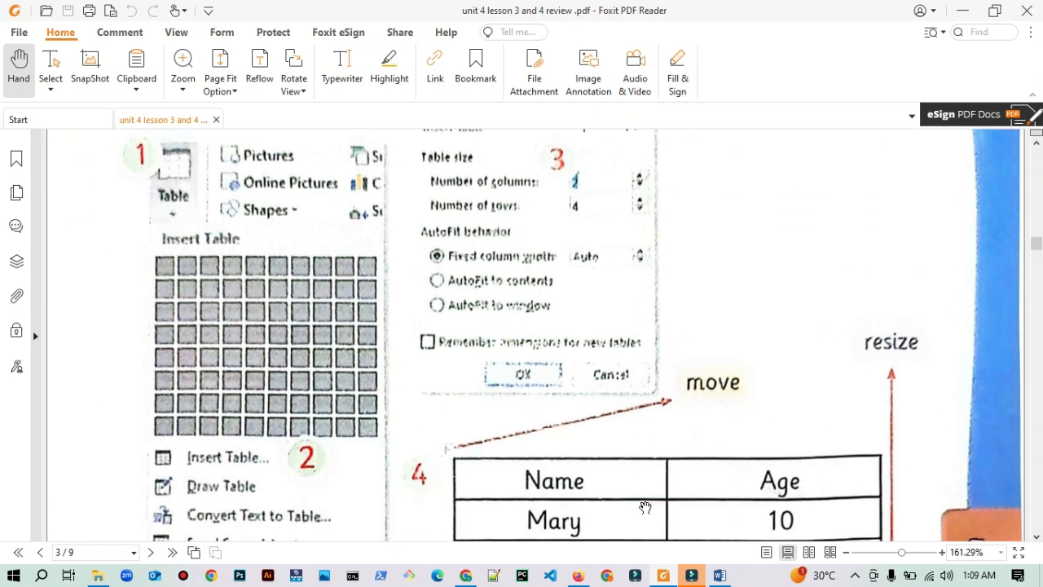
# Step: Examine the rest of the lesson page on moving and resizing a table, through to the Practice and Exercises heading
pyautogui.scroll(-12, 645, 508)
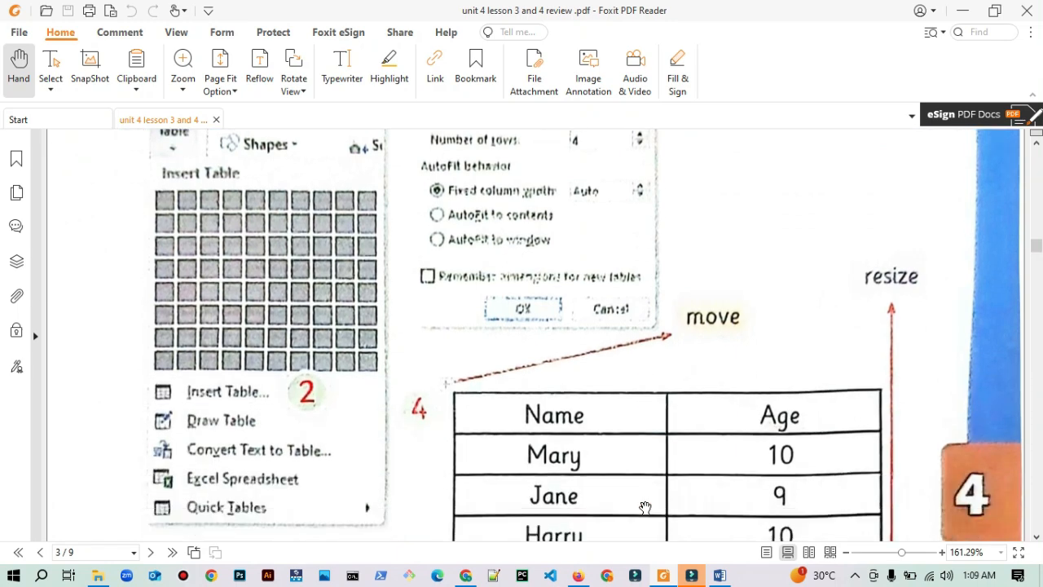
pyautogui.scroll(-20, 644, 508)
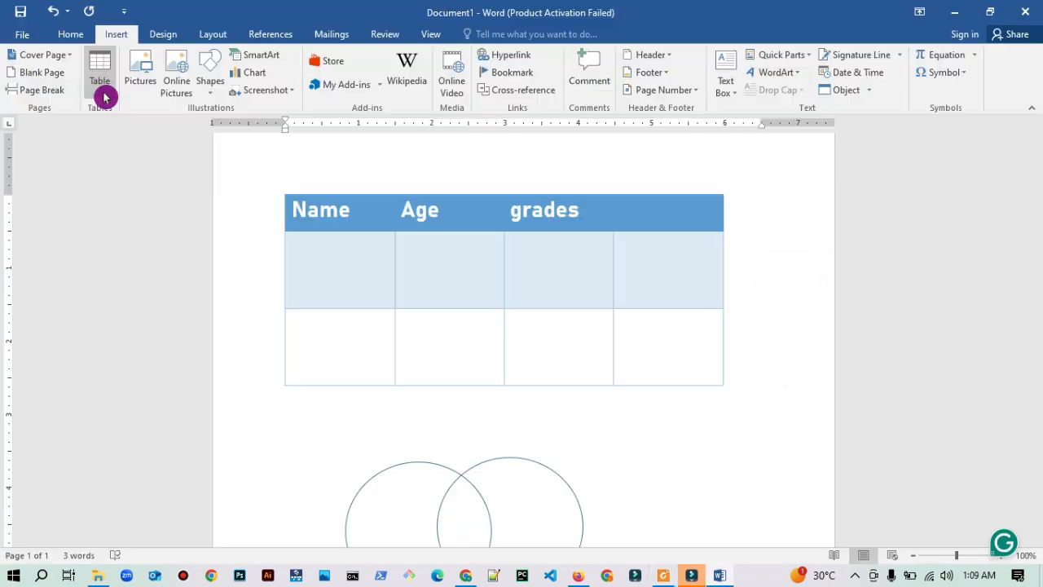
# Step: Switch to the Word document and insert a table with 11 columns and 5 rows below the blue table
pyautogui.click(100, 86)
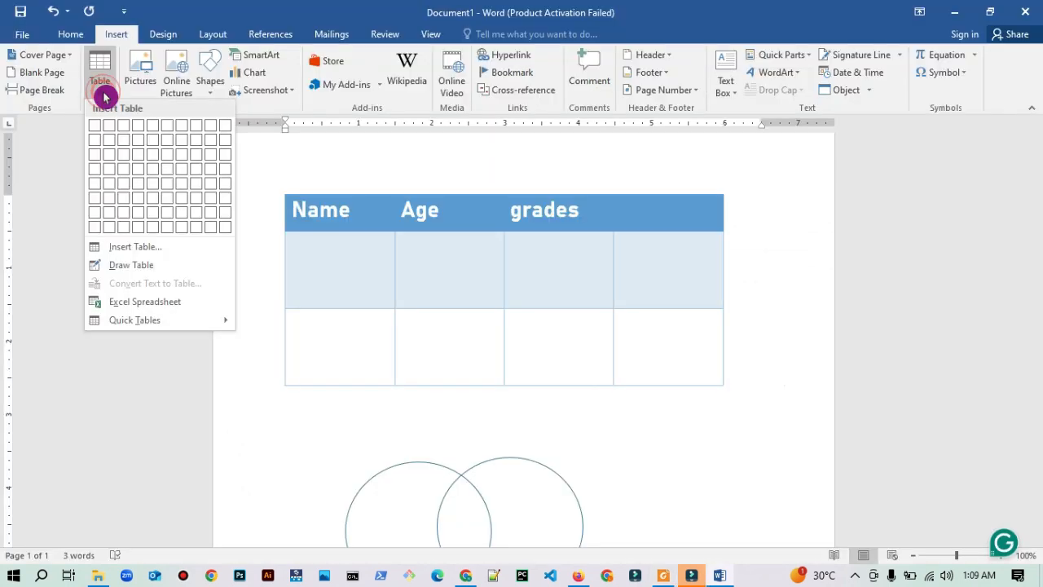
pyautogui.click(123, 249)
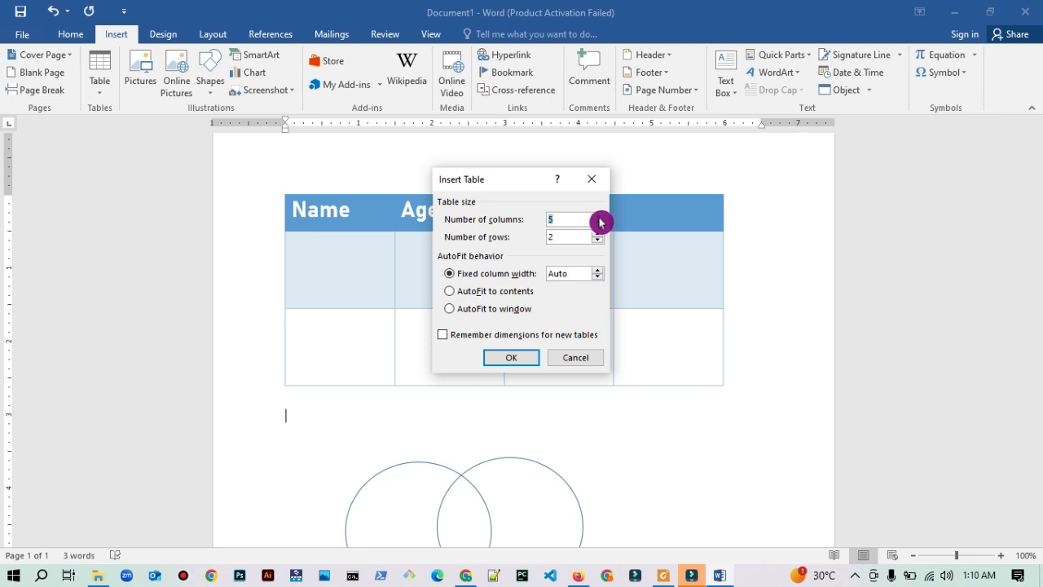
pyautogui.click(599, 217)
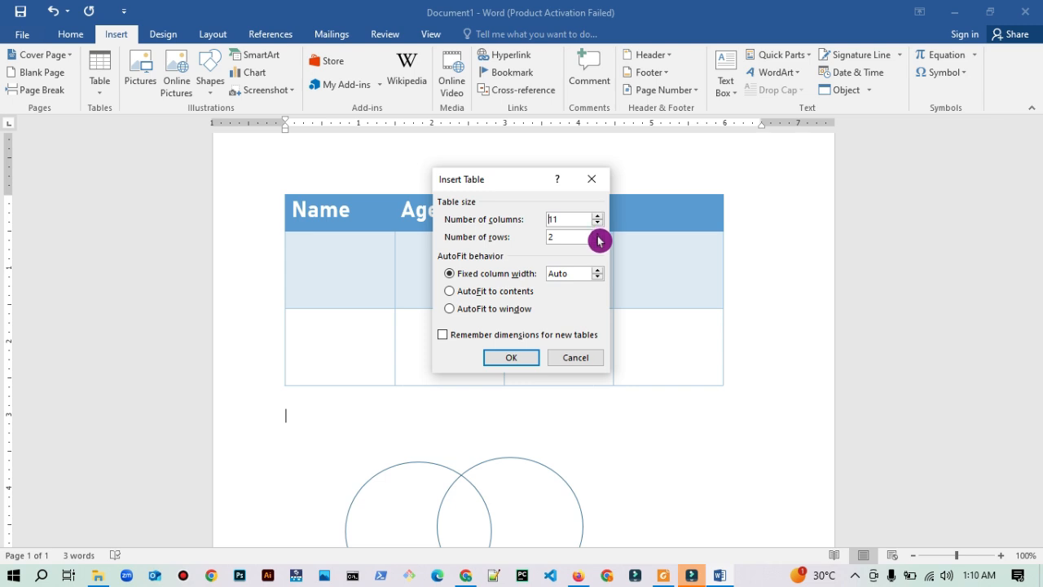
pyautogui.click(598, 234)
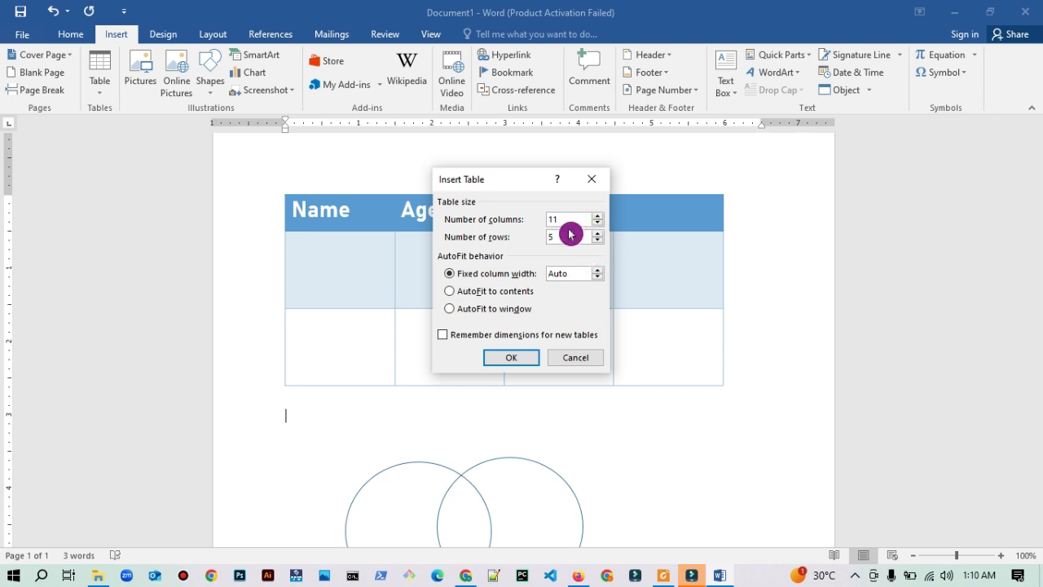
pyautogui.click(513, 363)
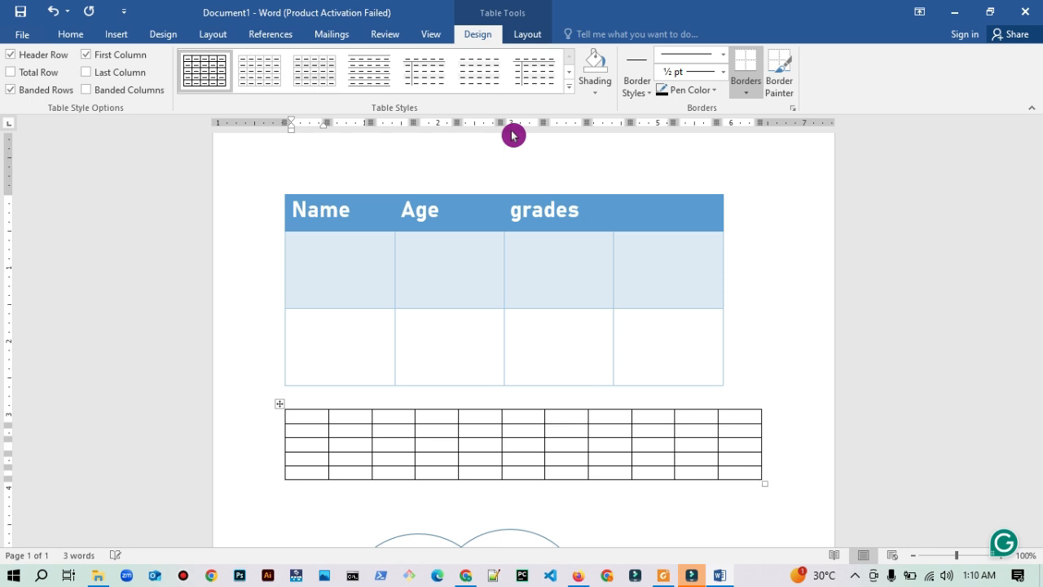
# Step: Preview the available grid table styles on the 11-column table, including the light green banded one, without applying any
pyautogui.click(569, 92)
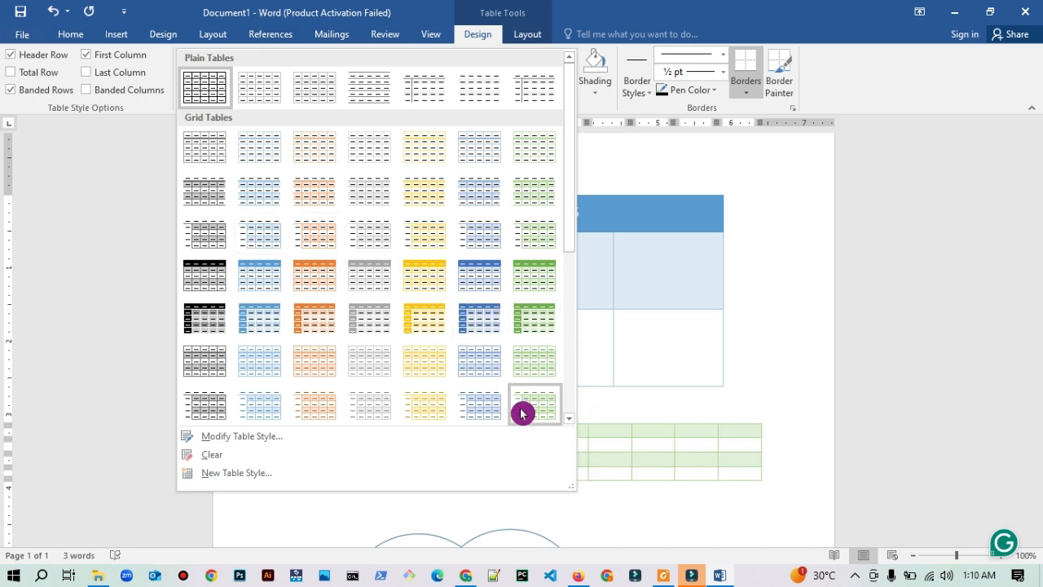
pyautogui.click(787, 462)
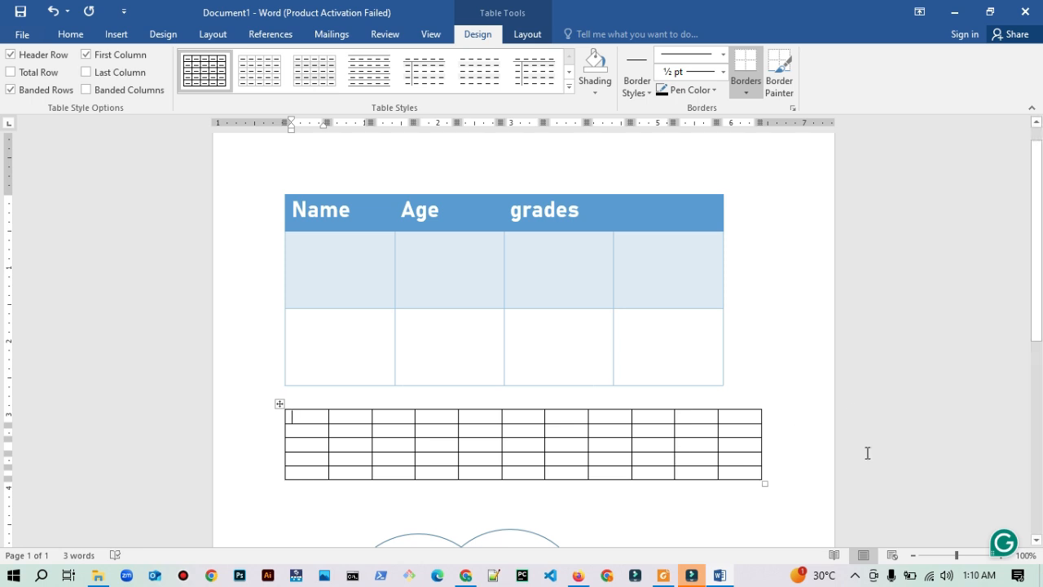
# Step: Return to the lesson PDF and examine the exercises on what tables are used for and drawing a 4-column, 3-row table
pyautogui.click(953, 12)
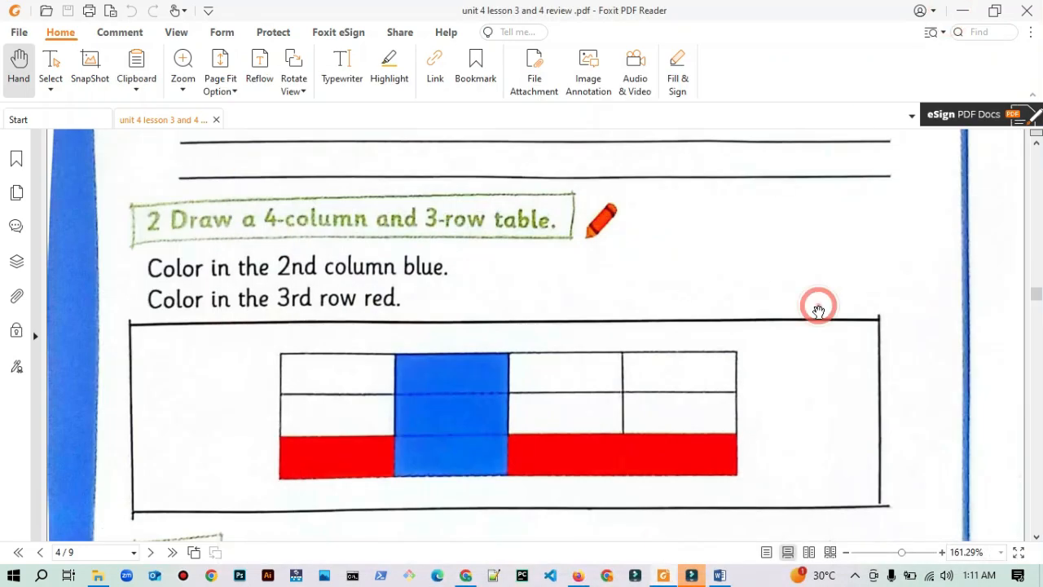
pyautogui.scroll(2, 819, 312)
pyautogui.scroll(3, 818, 312)
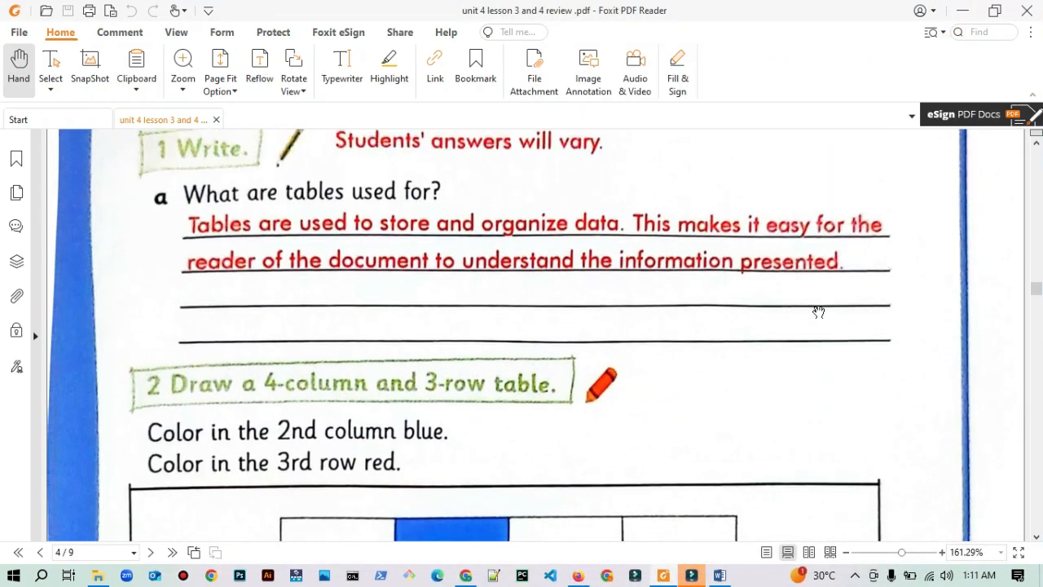